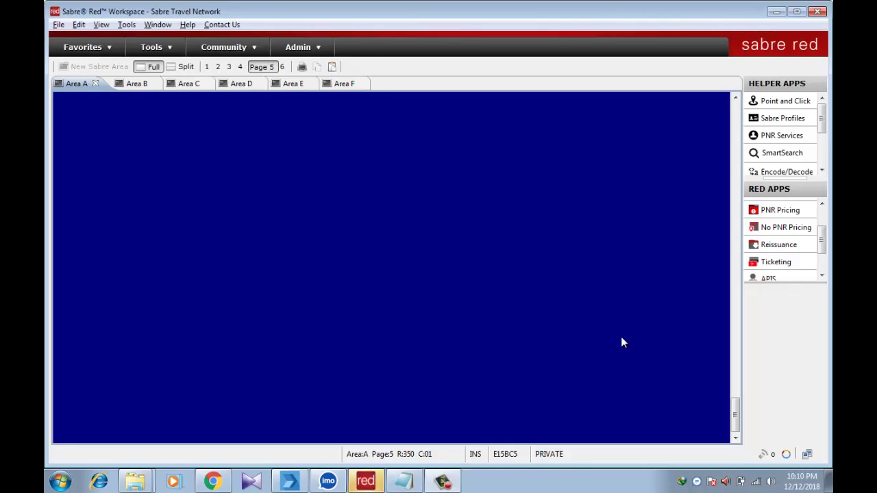
Display 19DEC Dhaka–Kolkata availability with the entry 119DECDACCCU
{"action": "left_click", "coordinate": [319, 165]}
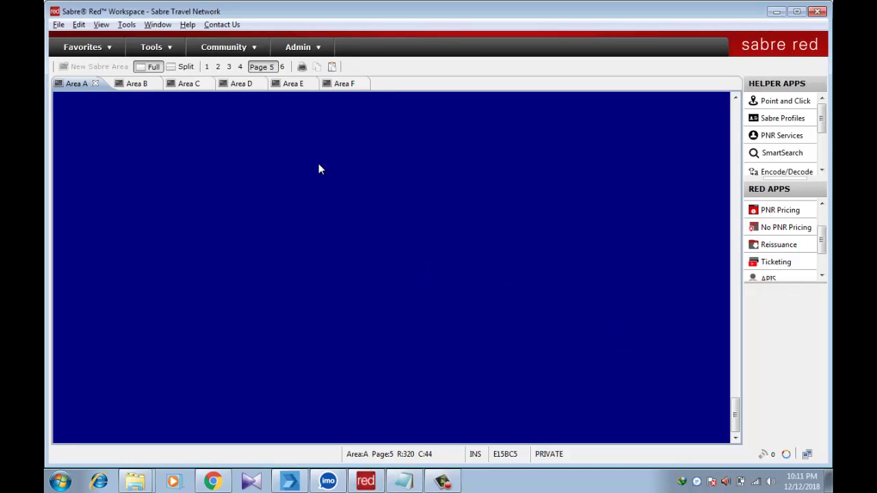
{"action": "type", "text": "1"}
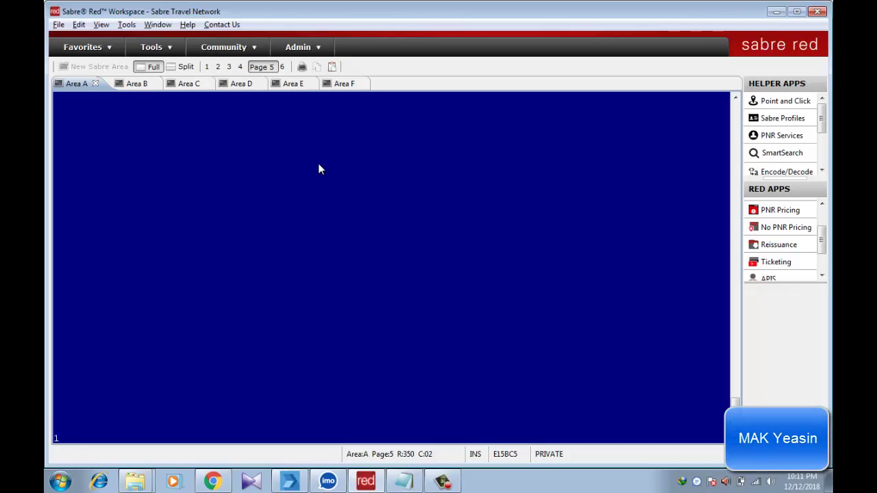
{"action": "type", "text": "19DECD"}
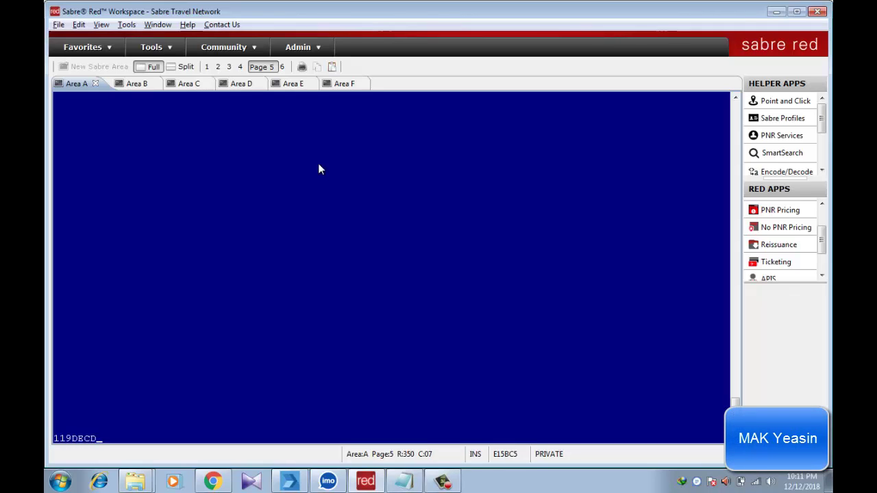
{"action": "type", "text": "ACCCU"}
{"action": "key", "text": "Return"}
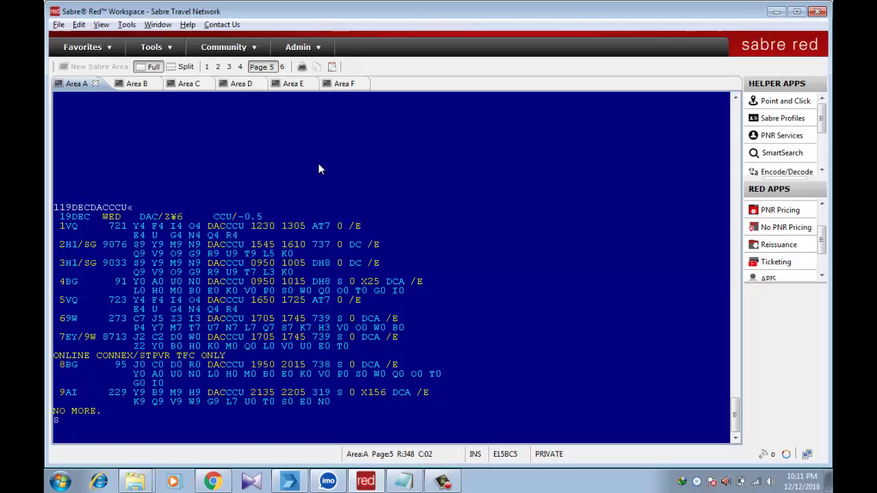
Sell one L-class seat on Air India 229, DAC–CCU on 19DEC (01L9)
{"action": "type", "text": "S"}
{"action": "key", "text": "BackSpace"}
{"action": "left_click", "coordinate": [231, 402]}
{"action": "left_click", "coordinate": [566, 227]}
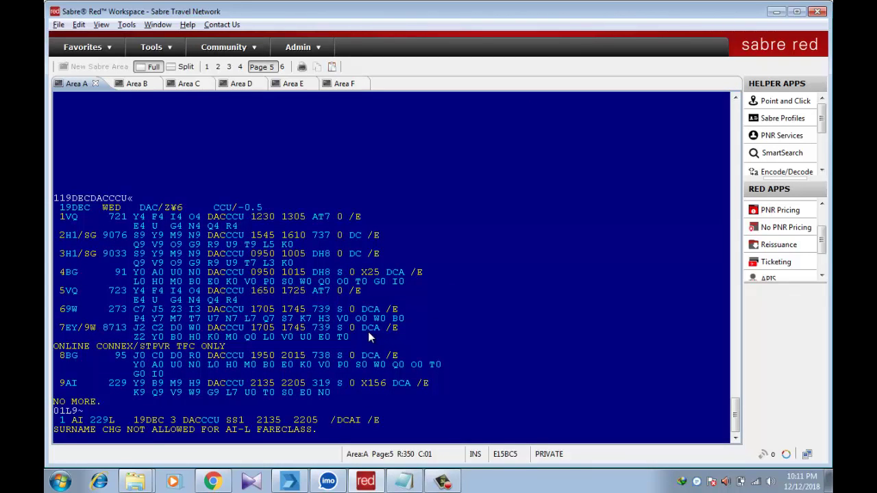
{"action": "type", "text": "115"}
{"action": "key", "text": "BackSpace"}
{"action": "key", "text": "BackSpace"}
Show 25DEC CCU–DAC availability and sell one G-class seat on line 7, AI 230
{"action": "type", "text": "25"}
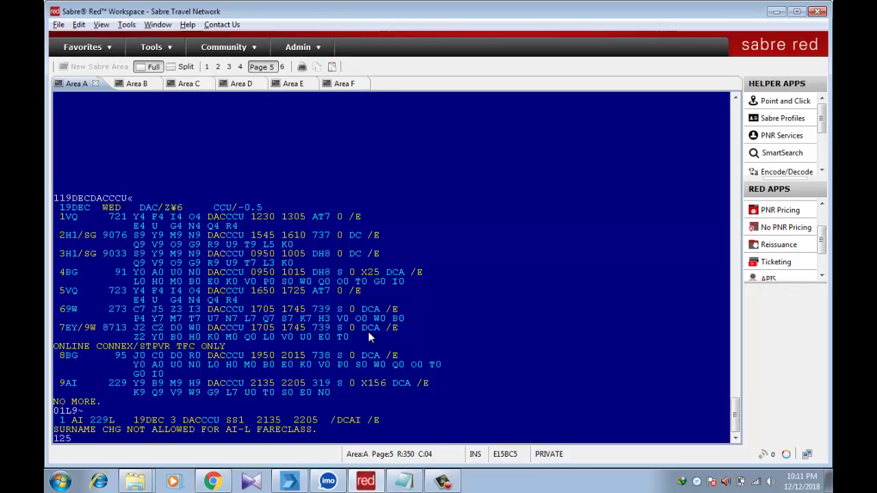
{"action": "type", "text": "DECCCUDAC"}
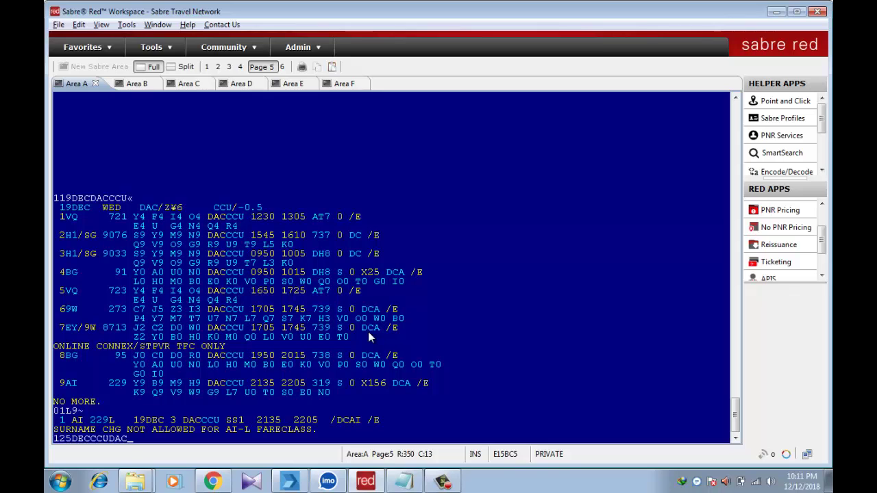
{"action": "key", "text": "Return"}
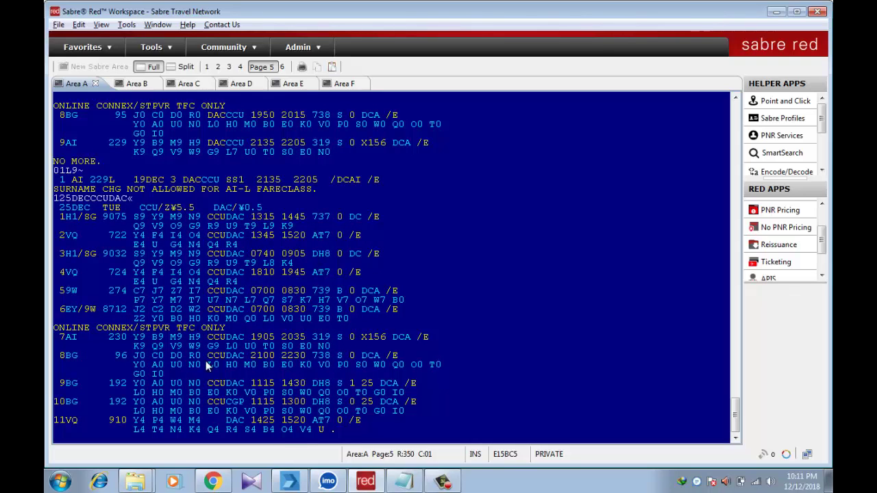
{"action": "type", "text": "01G7"}
{"action": "key", "text": "Return"}
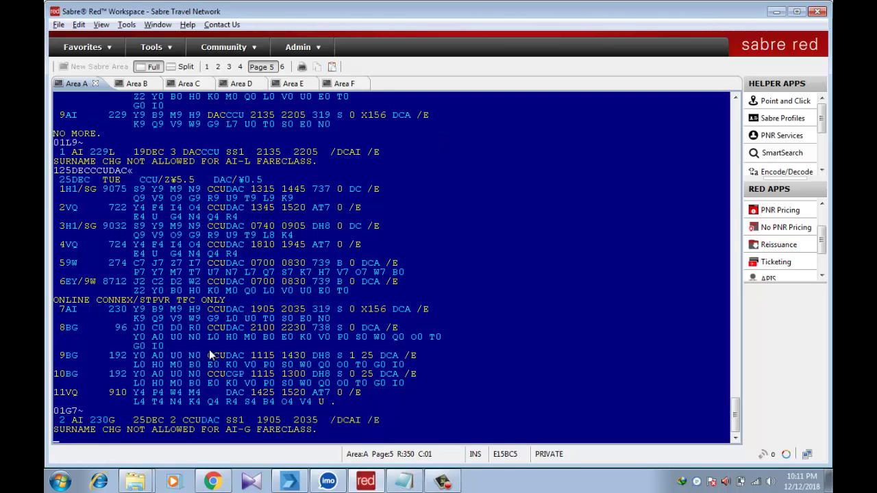
Display the record and add the passenger's name and contact phone number
{"action": "key", "text": "Return"}
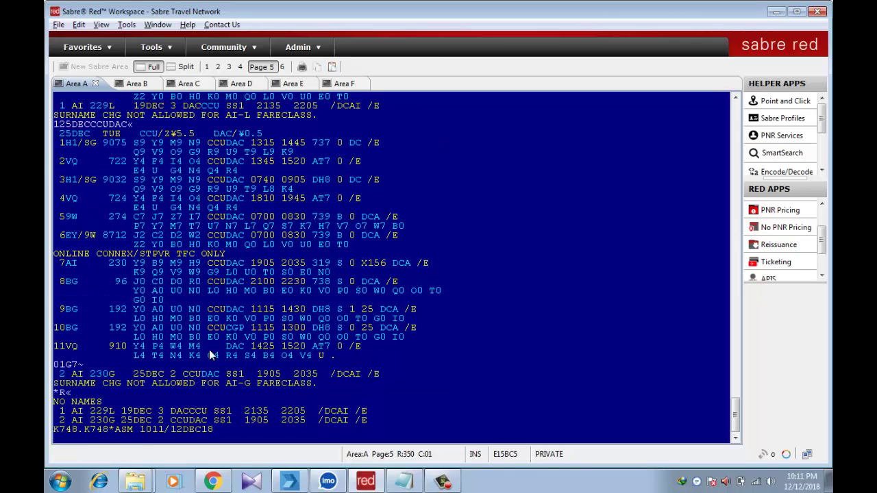
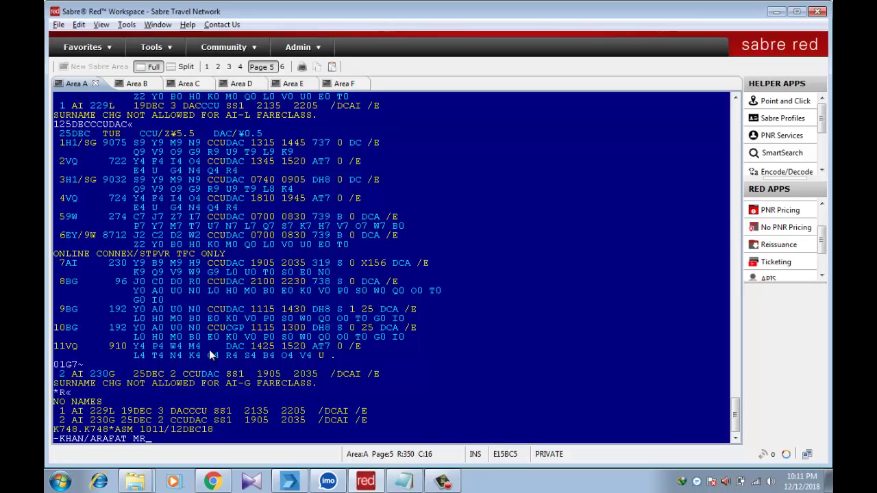
{"action": "key", "text": "Return"}
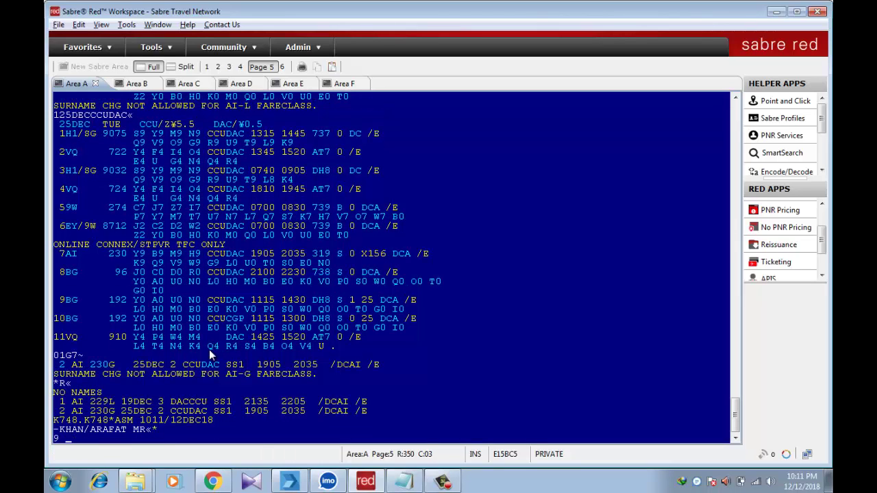
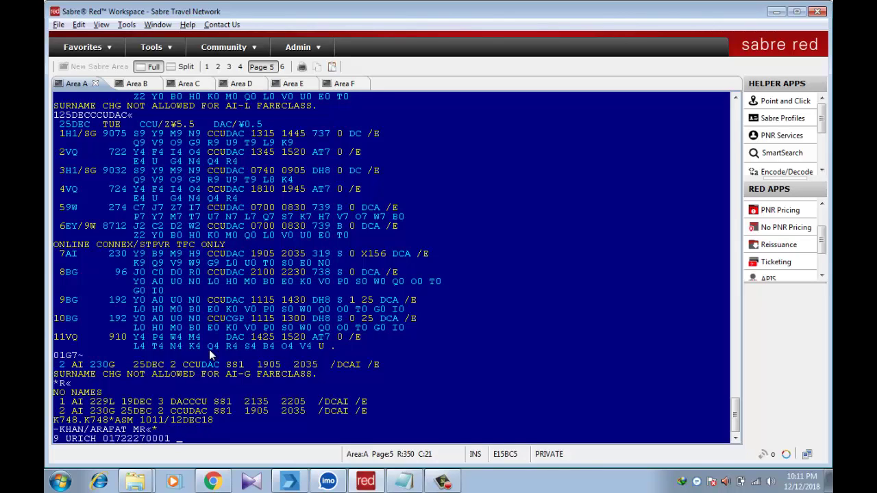
{"action": "key", "text": "Return"}
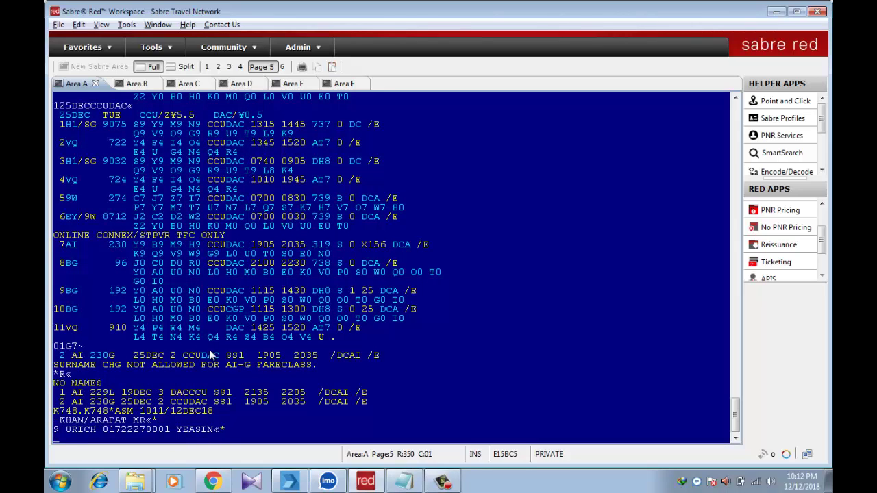
Add the 7TAW/ ticketing limit and 6A received-from, then end and redisplay the record
{"action": "type", "text": "7TAW/«"}
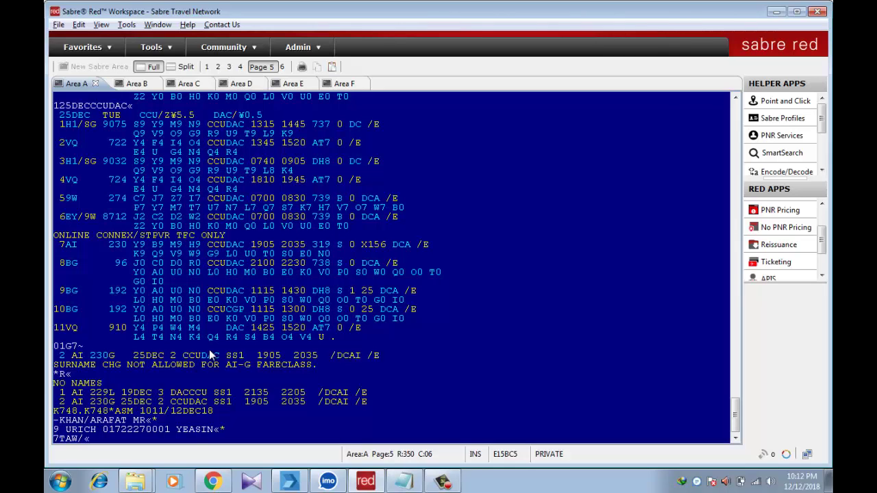
{"action": "key", "text": "Return"}
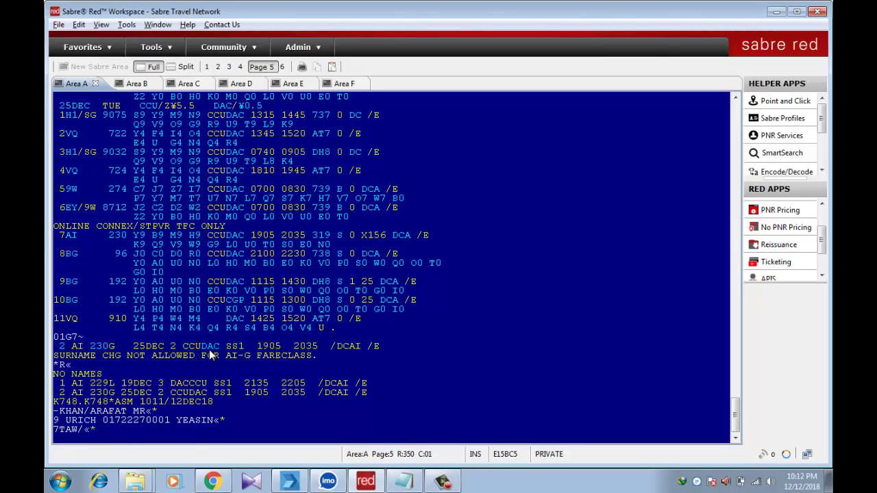
{"action": "type", "text": "6A"}
{"action": "key", "text": "Return"}
{"action": "type", "text": "ER"}
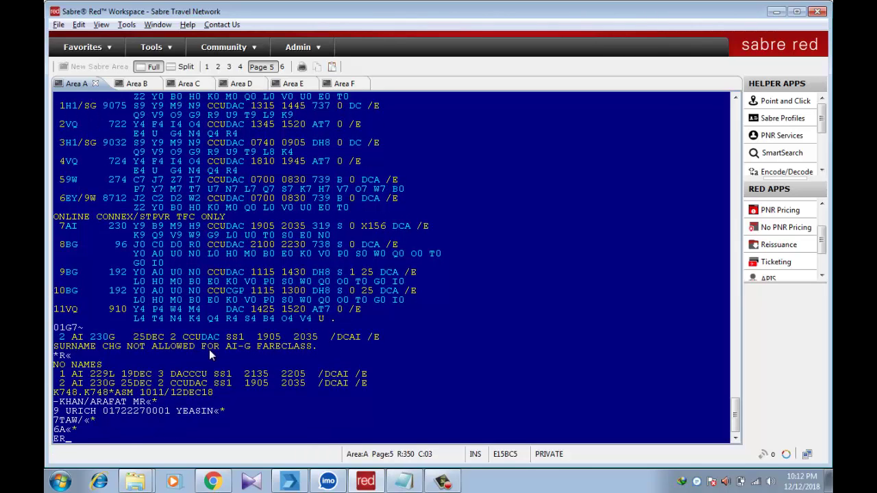
{"action": "key", "text": "Return"}
{"action": "type", "text": "IR"}
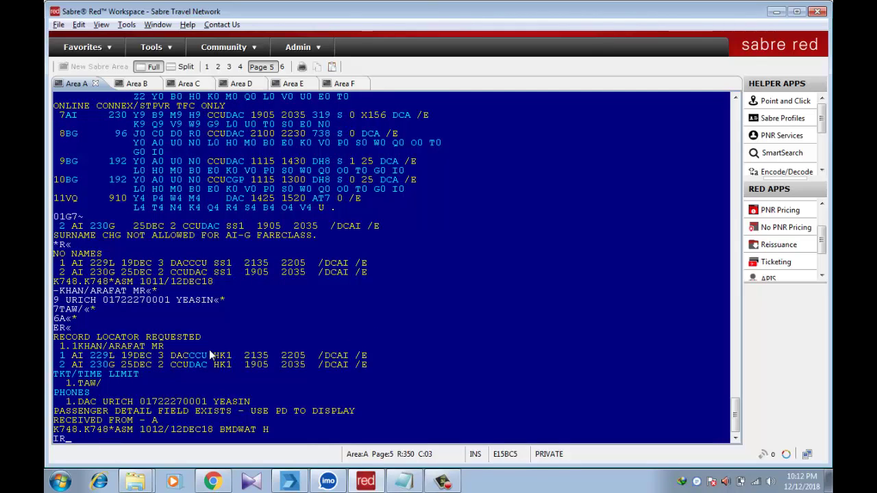
{"action": "key", "text": "Return"}
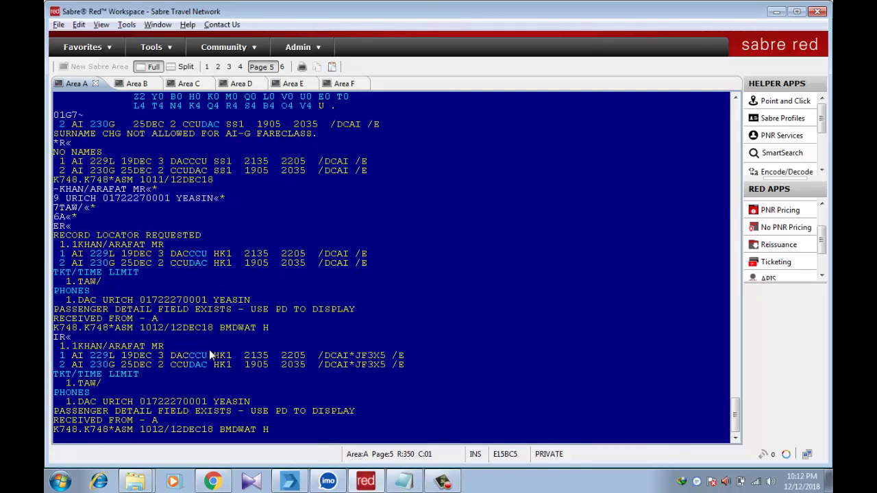
Price the itinerary with WPAAI at BDT 18760 and retain it with PQ
{"action": "type", "text": "WPAAI"}
{"action": "key", "text": "Return"}
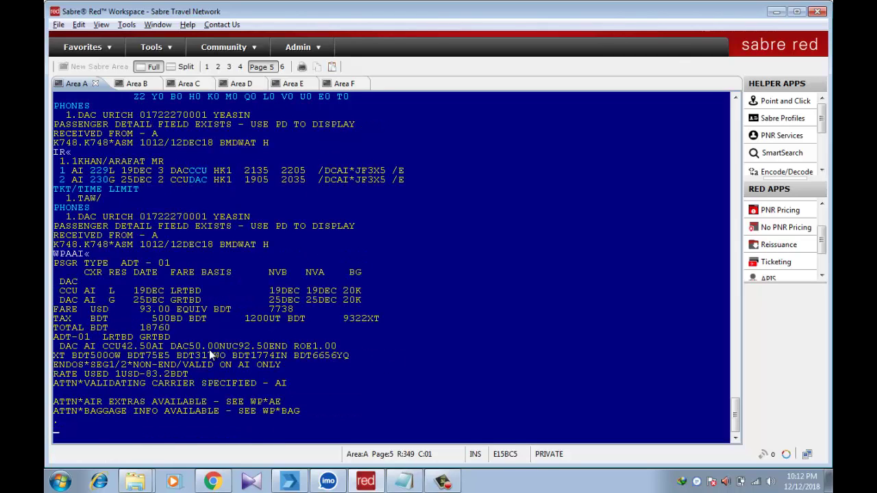
{"action": "type", "text": "PQ"}
{"action": "key", "text": "BackSpace"}
{"action": "key", "text": "BackSpace"}
{"action": "type", "text": "PQ"}
{"action": "key", "text": "Return"}
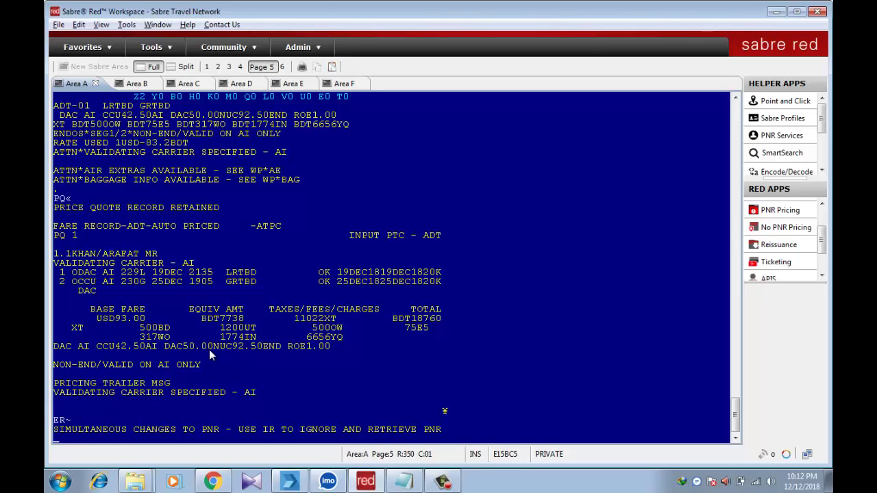
Retrieve the record with IR, reprice with WPAAI and store the fare with PQ
{"action": "type", "text": "IR"}
{"action": "key", "text": "Return"}
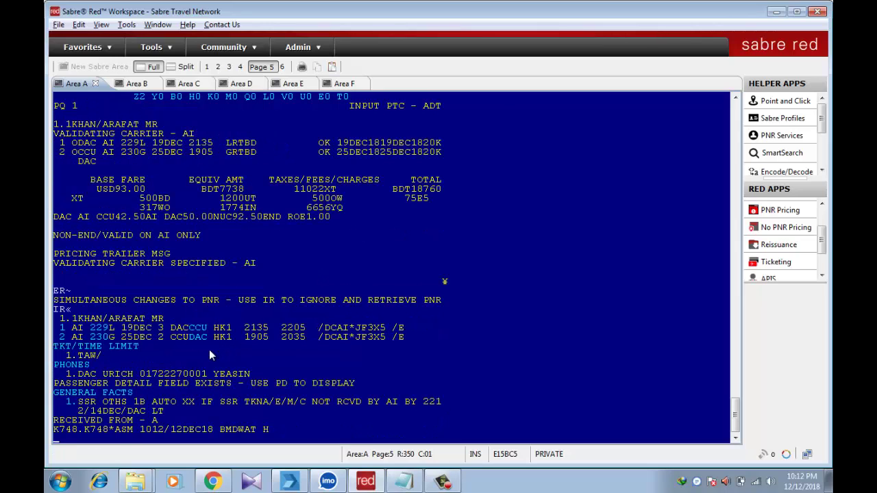
{"action": "type", "text": "WPA"}
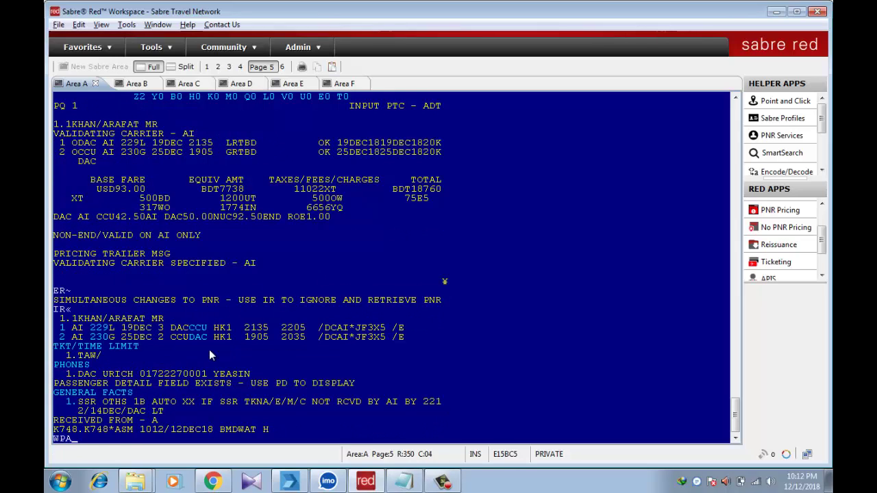
{"action": "type", "text": "AI"}
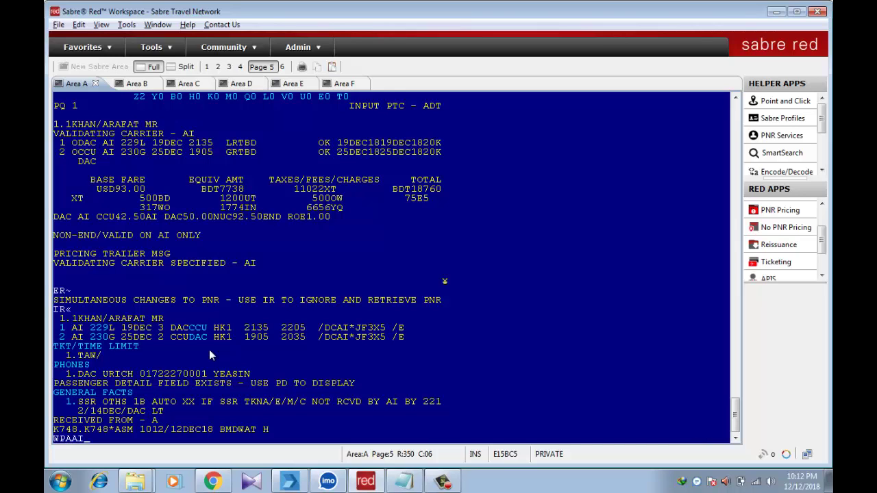
{"action": "key", "text": "Return"}
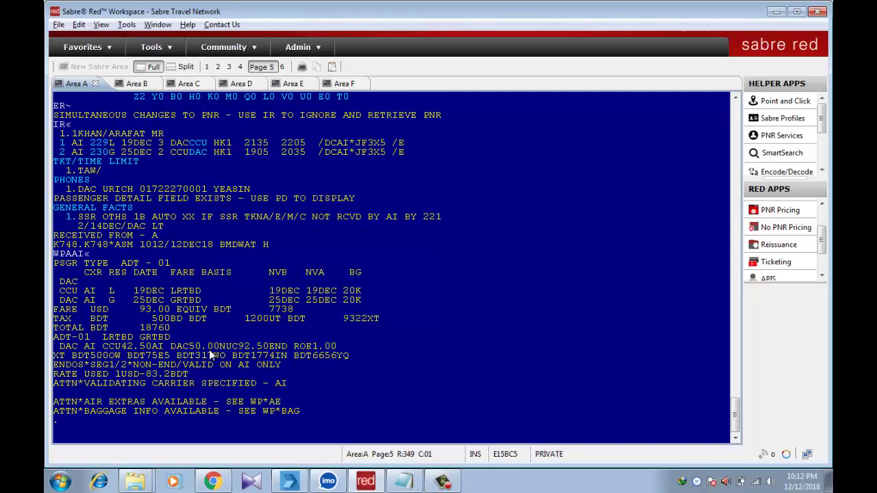
{"action": "type", "text": "PQ"}
{"action": "key", "text": "Return"}
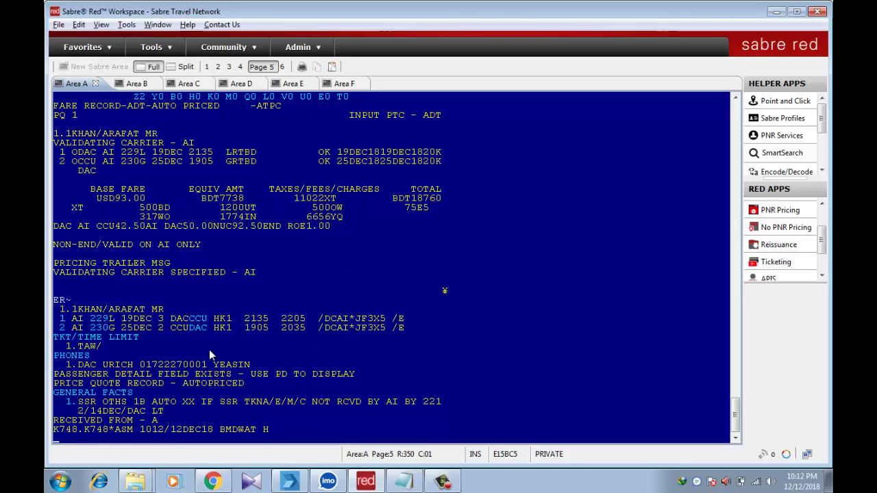
{"action": "left_click", "coordinate": [128, 385]}
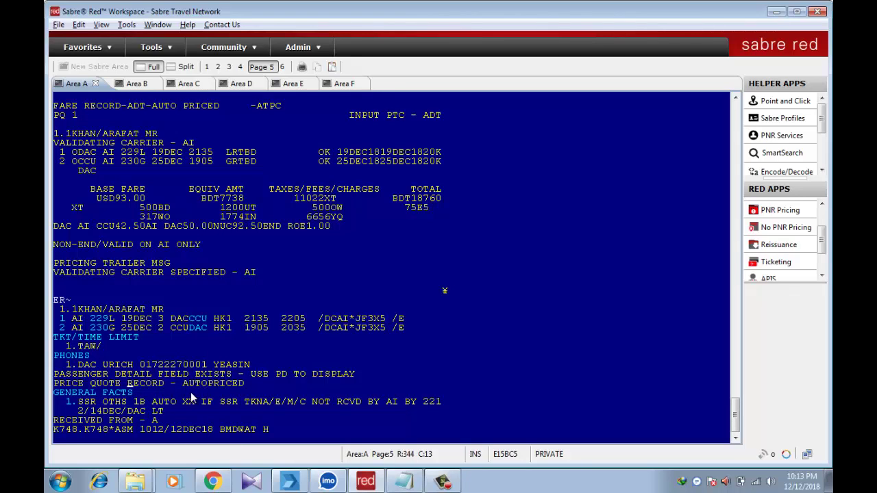
{"action": "left_click", "coordinate": [62, 442]}
Paste the entry W¥PQ1N1.1¥AQR¥FINVAGT¥KP7¥ETR¥ER and move to the passenger number
{"action": "type", "text": "W¥PQ1N1.1¥AQR¥FINVAGT¥KP7¥ETR¥ER"}
{"action": "key", "text": "BackSpace"}
{"action": "key", "text": "BackSpace"}
{"action": "key", "text": "BackSpace"}
{"action": "key", "text": "BackSpace"}
{"action": "key", "text": "BackSpace"}
{"action": "key", "text": "BackSpace"}
{"action": "key", "text": "BackSpace"}
{"action": "key", "text": "BackSpace"}
{"action": "key", "text": "BackSpace"}
{"action": "key", "text": "BackSpace"}
{"action": "key", "text": "BackSpace"}
{"action": "key", "text": "BackSpace"}
{"action": "key", "text": "BackSpace"}
{"action": "key", "text": "BackSpace"}
{"action": "key", "text": "BackSpace"}
{"action": "key", "text": "BackSpace"}
{"action": "key", "text": "BackSpace"}
{"action": "key", "text": "BackSpace"}
{"action": "key", "text": "BackSpace"}
{"action": "key", "text": "BackSpace"}
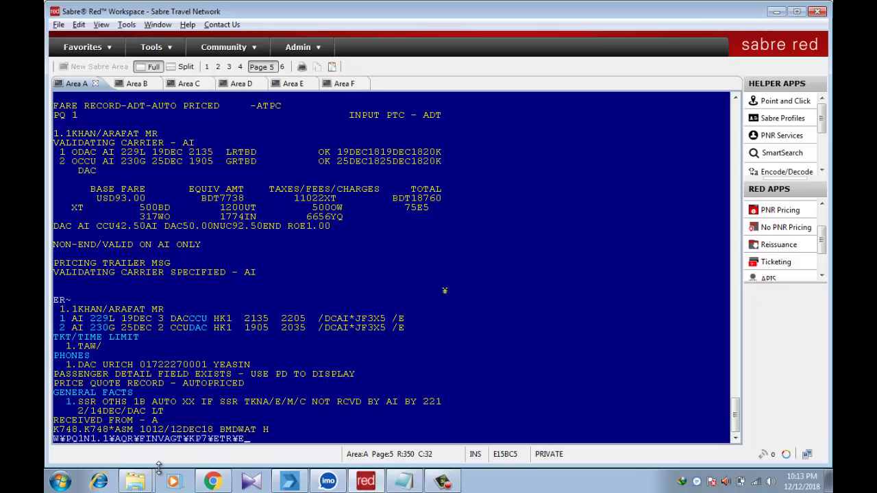
{"action": "key", "text": "BackSpace"}
{"action": "key", "text": "BackSpace"}
{"action": "key", "text": "BackSpace"}
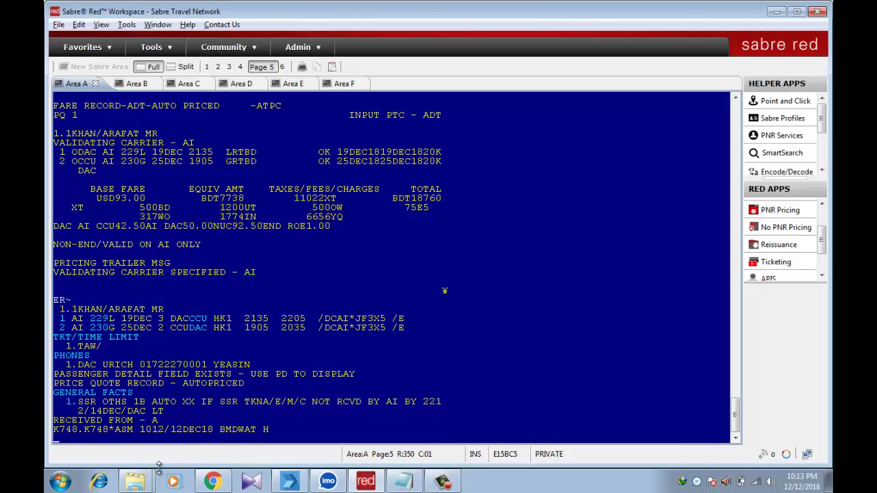
{"action": "type", "text": "W¥PQ1N1.1¥AQR¥FINVAGT¥KP7¥ETR¥ER"}
{"action": "key", "text": "Up"}
{"action": "key", "text": "Right"}
{"action": "key", "text": "Right"}
{"action": "key", "text": "Right"}
{"action": "key", "text": "Right"}
{"action": "key", "text": "Right"}
{"action": "key", "text": "Right"}
{"action": "key", "text": "Right"}
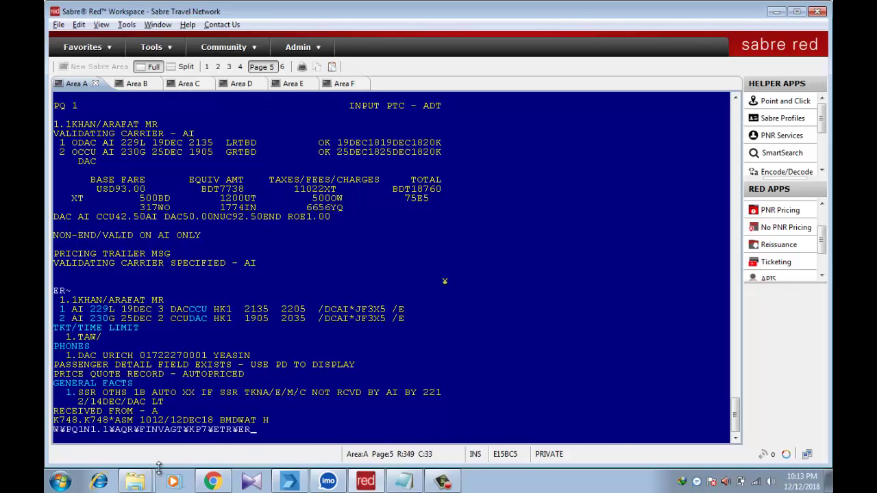
{"action": "key", "text": "Left"}
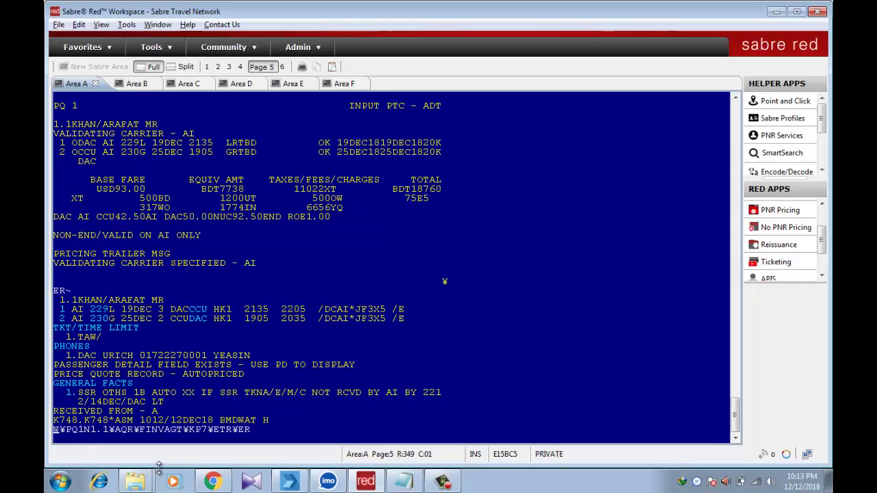
{"action": "key", "text": "Right"}
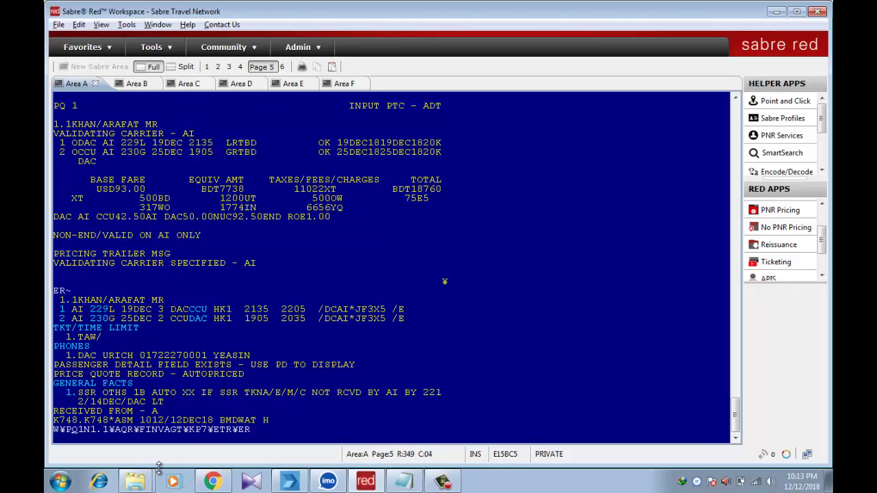
{"action": "key", "text": "Right"}
{"action": "key", "text": "Right"}
{"action": "key", "text": "Right"}
{"action": "key", "text": "Left"}
{"action": "key", "text": "Right"}
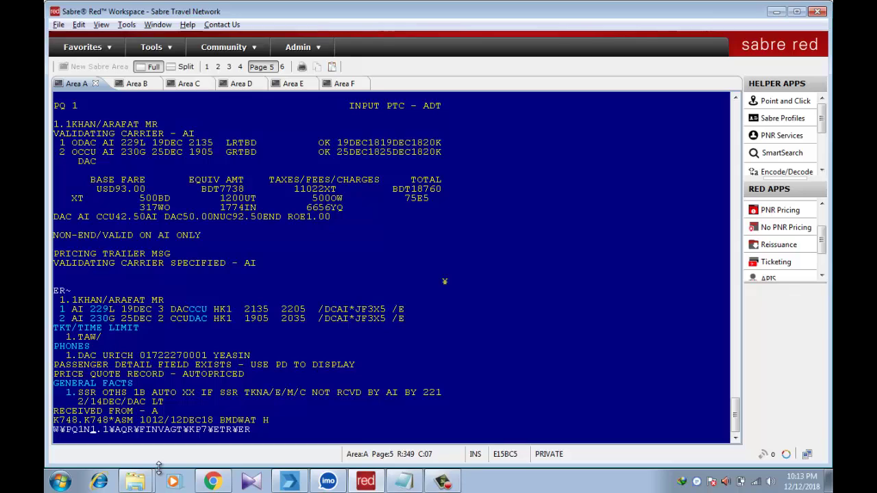
{"action": "key", "text": "Right"}
{"action": "key", "text": "Right"}
Remove the stray hyphen after N1 and change the validating carrier from QR to AI
{"action": "type", "text": "-"}
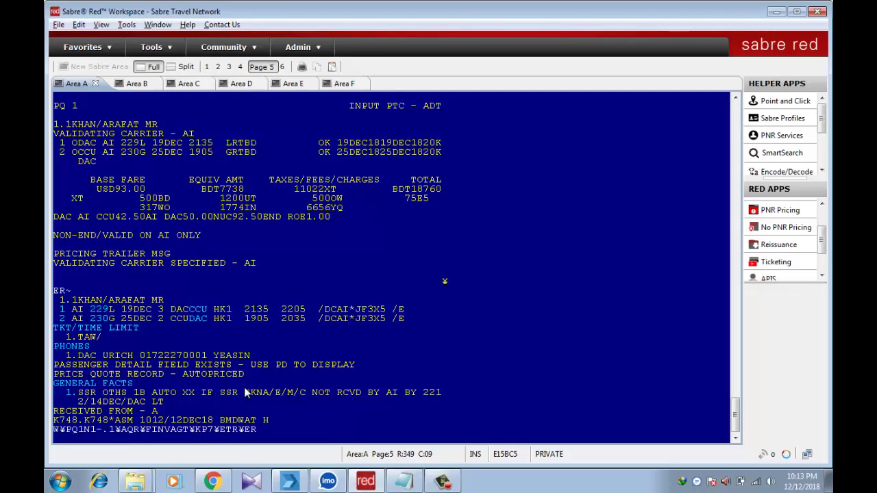
{"action": "key", "text": "Delete"}
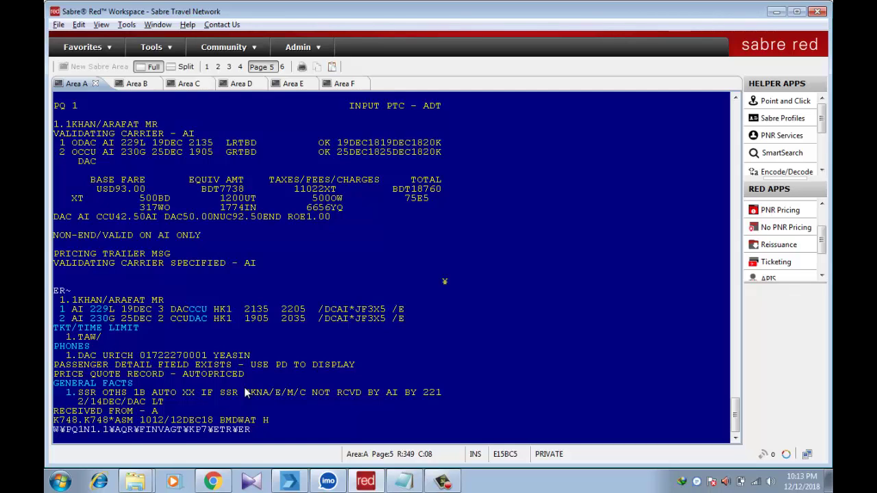
{"action": "key", "text": "Right"}
{"action": "key", "text": "Right"}
{"action": "key", "text": "Right"}
{"action": "key", "text": "Right"}
{"action": "type", "text": "AI"}
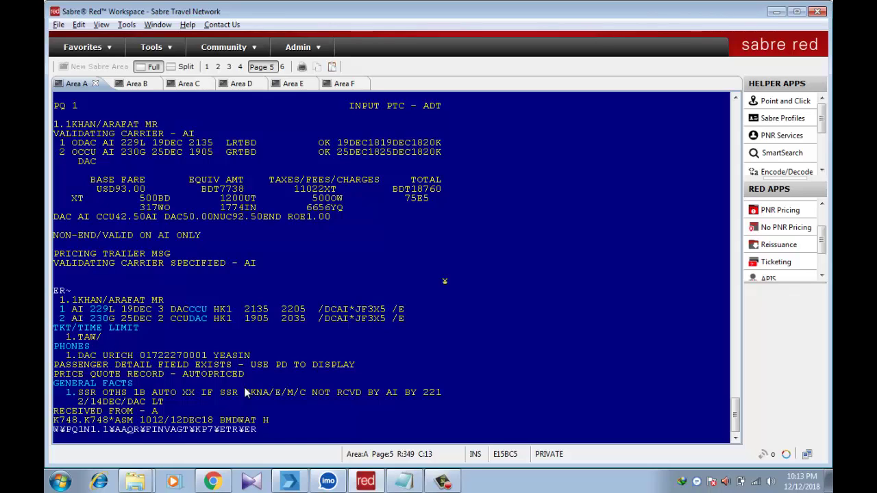
{"action": "key", "text": "Delete"}
{"action": "key", "text": "Delete"}
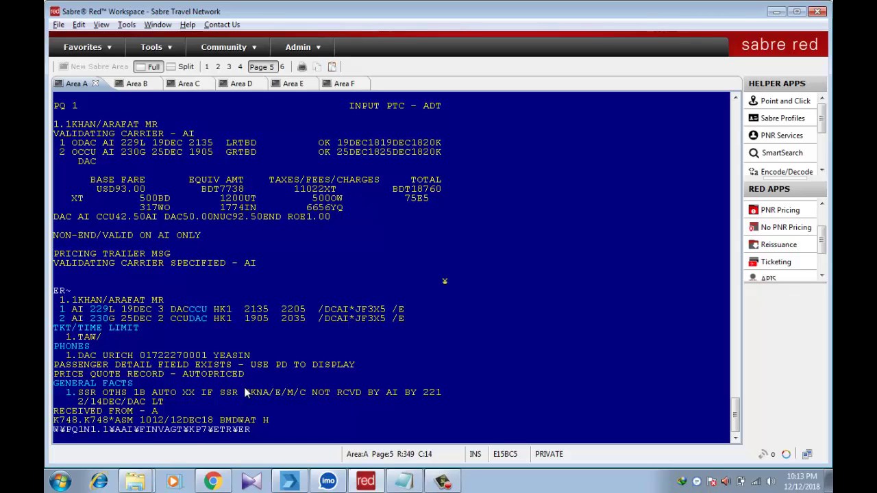
{"action": "key", "text": "Right"}
{"action": "key", "text": "Right"}
{"action": "key", "text": "Right"}
{"action": "key", "text": "Right"}
{"action": "key", "text": "Right"}
{"action": "key", "text": "Right"}
{"action": "key", "text": "Right"}
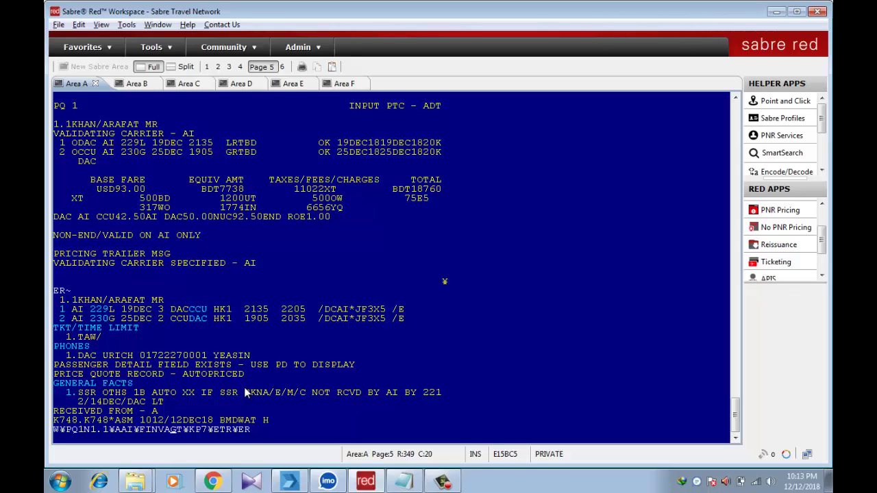
{"action": "key", "text": "Right"}
{"action": "key", "text": "Right"}
Try other commission values, then restore ¥KP7 and move to the entry's end
{"action": "type", "text": "2"}
{"action": "key", "text": "BackSpace"}
{"action": "type", "text": "0"}
{"action": "key", "text": "BackSpace"}
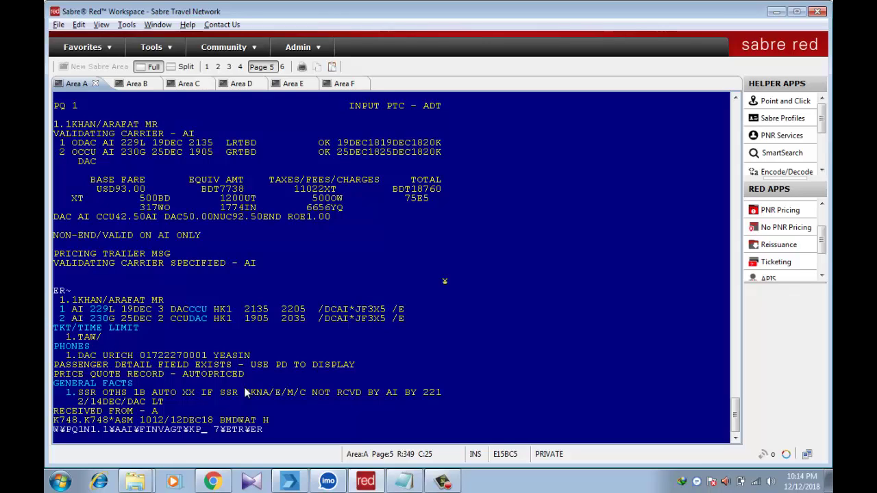
{"action": "key", "text": "Delete"}
{"action": "key", "text": "Delete"}
{"action": "key", "text": "Right"}
{"action": "key", "text": "Right"}
{"action": "key", "text": "Right"}
{"action": "key", "text": "Right"}
{"action": "key", "text": "Right"}
{"action": "key", "text": "Right"}
{"action": "key", "text": "Right"}
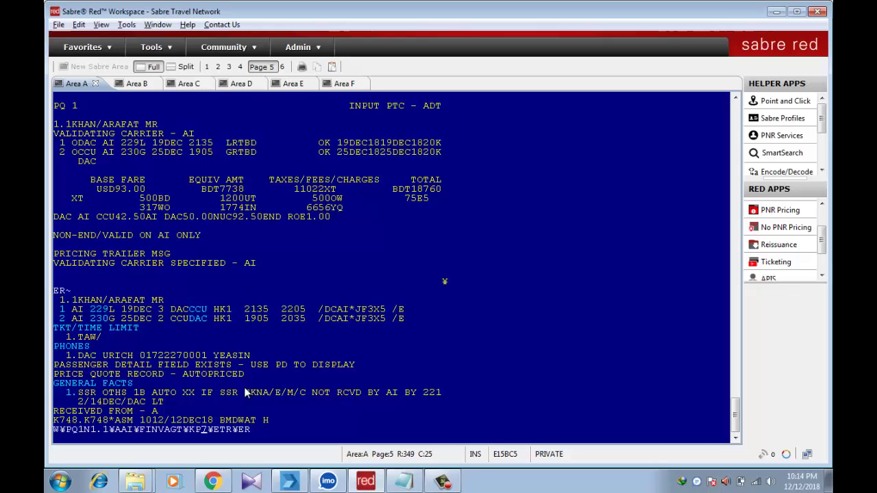
{"action": "key", "text": "Right"}
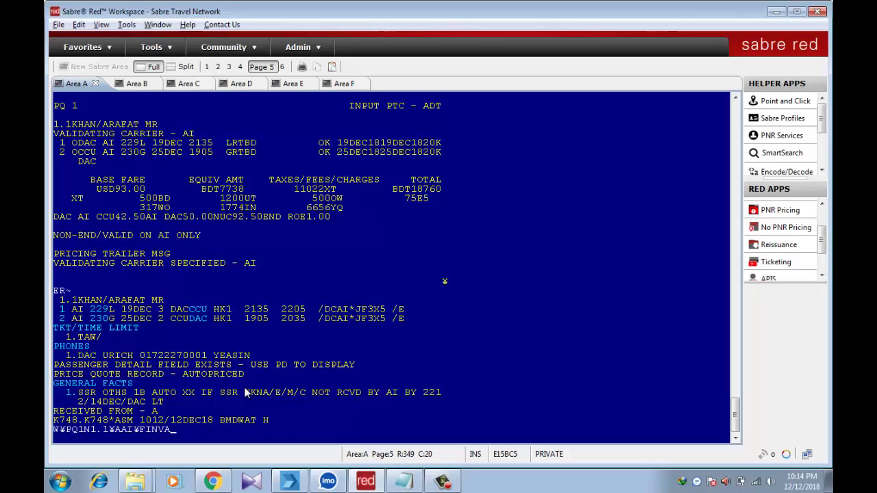
Clear the manual ticketing entry and launch the Ticketing app from RED APPS
{"action": "key", "text": "BackSpace"}
{"action": "key", "text": "BackSpace"}
{"action": "key", "text": "BackSpace"}
{"action": "key", "text": "BackSpace"}
{"action": "key", "text": "BackSpace"}
{"action": "key", "text": "BackSpace"}
{"action": "key", "text": "BackSpace"}
{"action": "key", "text": "BackSpace"}
{"action": "key", "text": "BackSpace"}
{"action": "key", "text": "BackSpace"}
{"action": "key", "text": "BackSpace"}
{"action": "key", "text": "BackSpace"}
{"action": "key", "text": "BackSpace"}
{"action": "key", "text": "BackSpace"}
{"action": "key", "text": "BackSpace"}
{"action": "key", "text": "BackSpace"}
{"action": "key", "text": "BackSpace"}
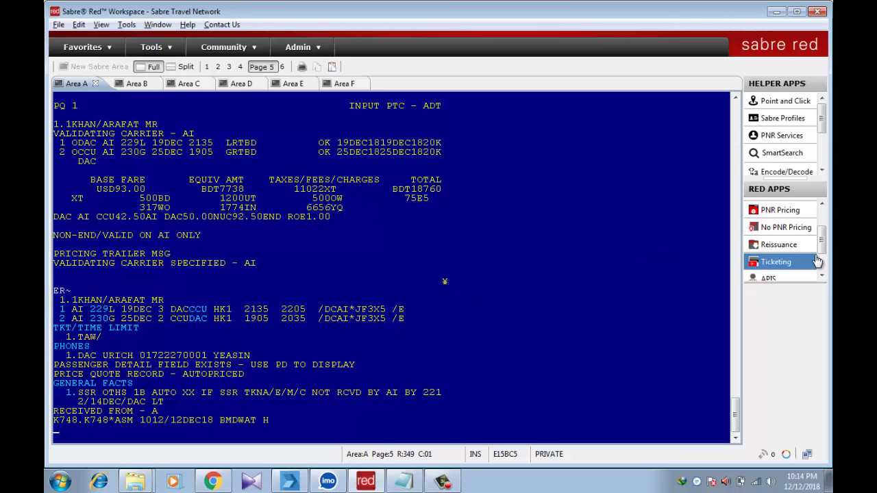
{"action": "scroll", "coordinate": [777, 255], "scroll_direction": "down", "scroll_amount": 1}
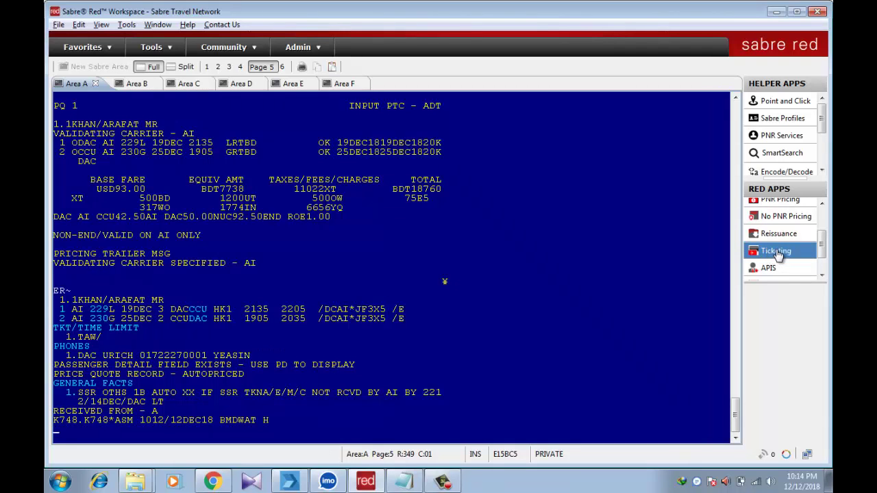
{"action": "left_click", "coordinate": [778, 252]}
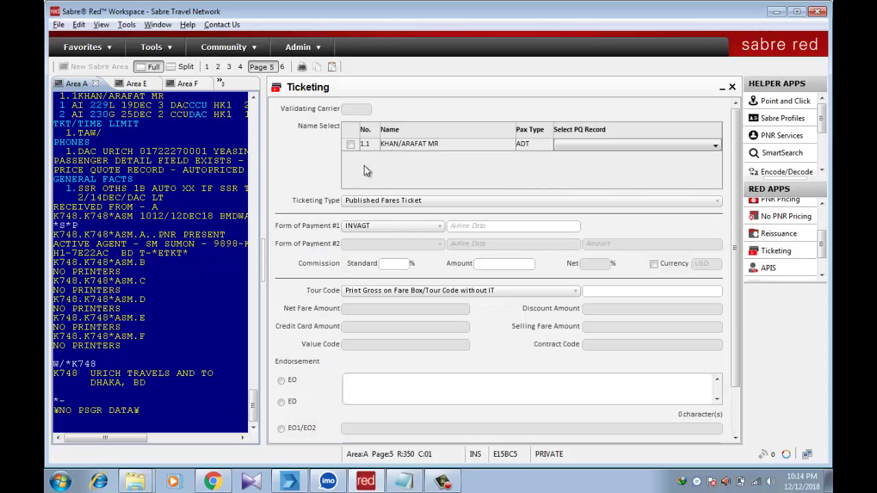
Select passenger 1.1, the 1 ADT AUTO PRICED quote and 7% standard commission
{"action": "left_click", "coordinate": [351, 148]}
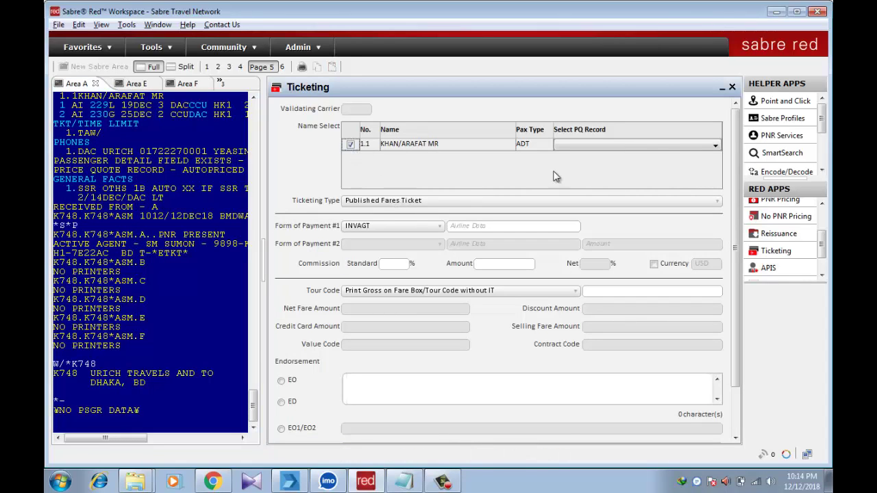
{"action": "left_click", "coordinate": [631, 146]}
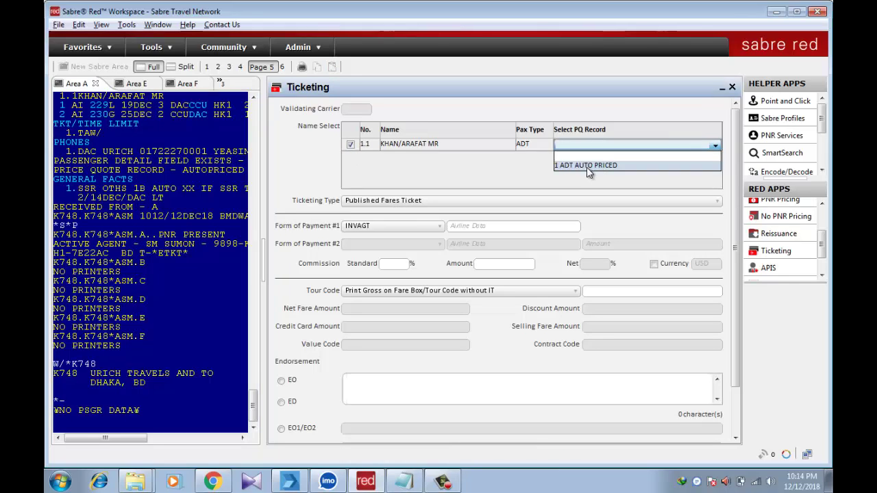
{"action": "left_click", "coordinate": [584, 166]}
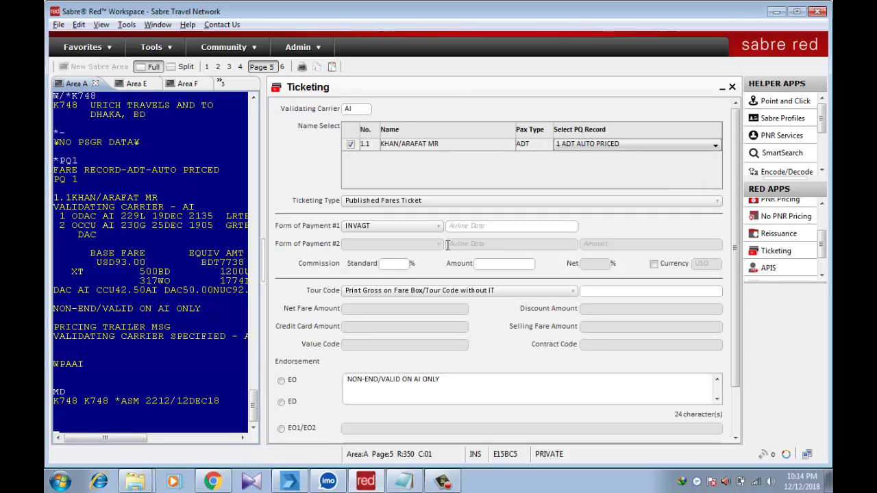
{"action": "left_click", "coordinate": [392, 264]}
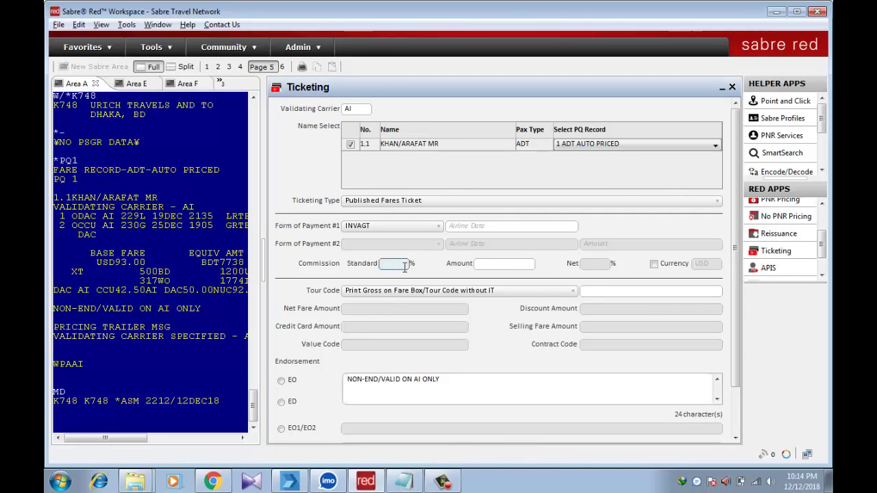
{"action": "type", "text": "7"}
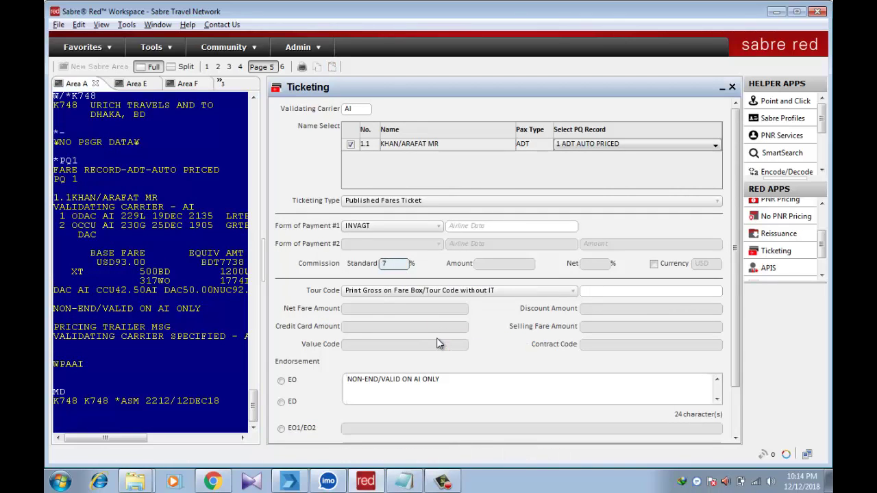
Issue the electronic ticket, returning OK 18760 and ETR MESSAGE PROCESSED
{"action": "scroll", "coordinate": [439, 343], "scroll_direction": "down", "scroll_amount": 1}
{"action": "scroll", "coordinate": [439, 343], "scroll_direction": "down", "scroll_amount": 3}
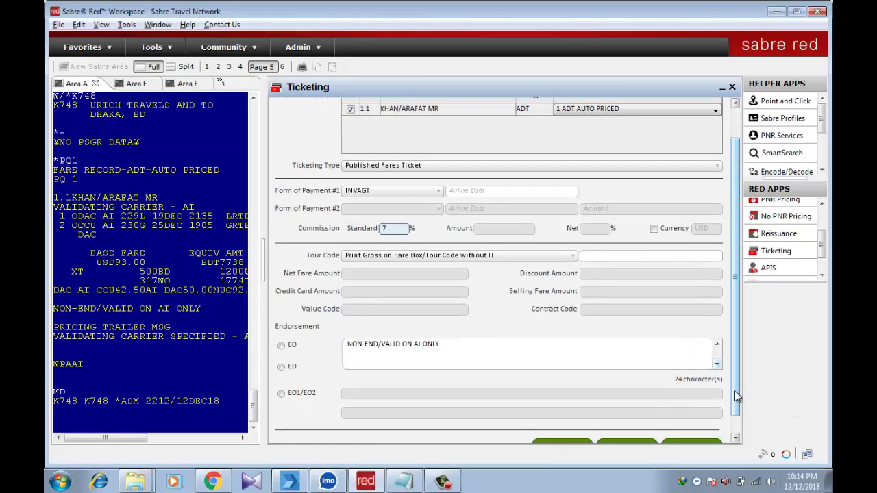
{"action": "left_click_drag", "start_coordinate": [738, 399], "coordinate": [739, 415]}
{"action": "left_click", "coordinate": [693, 427]}
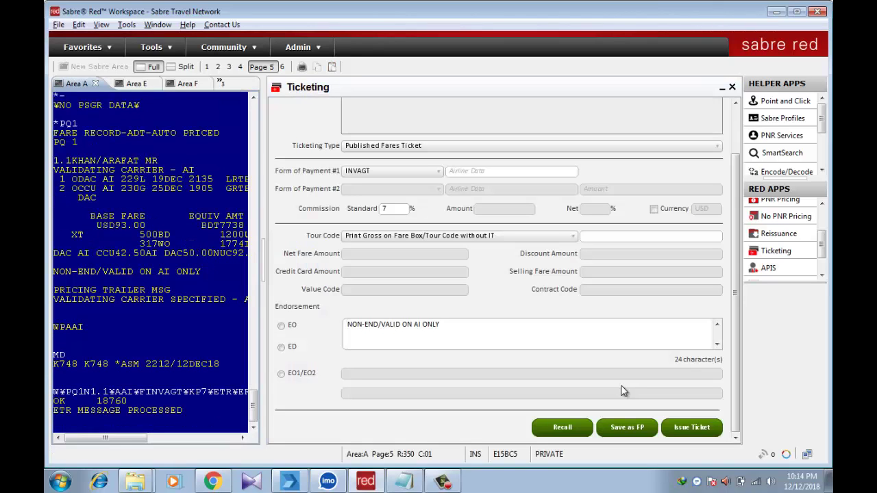
Close the Ticketing form and run *T to list the issued TE electronic ticket, stamped 2214/12DEC
{"action": "left_click", "coordinate": [76, 424]}
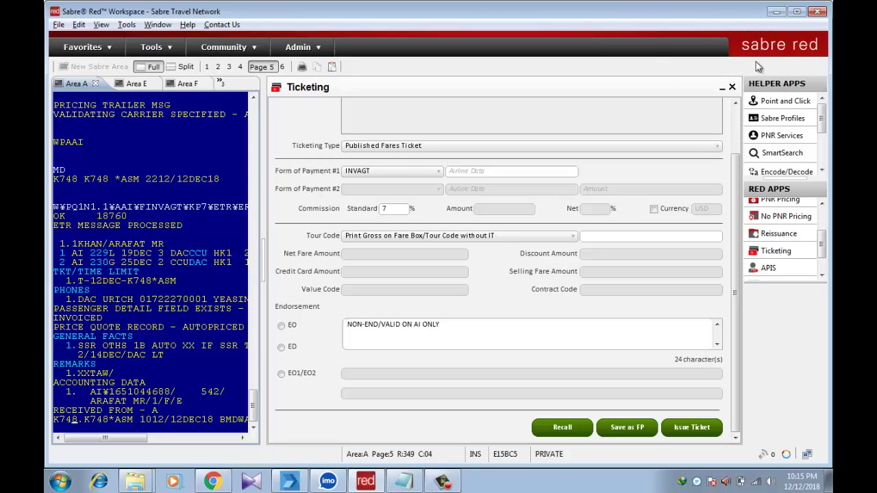
{"action": "left_click", "coordinate": [732, 87]}
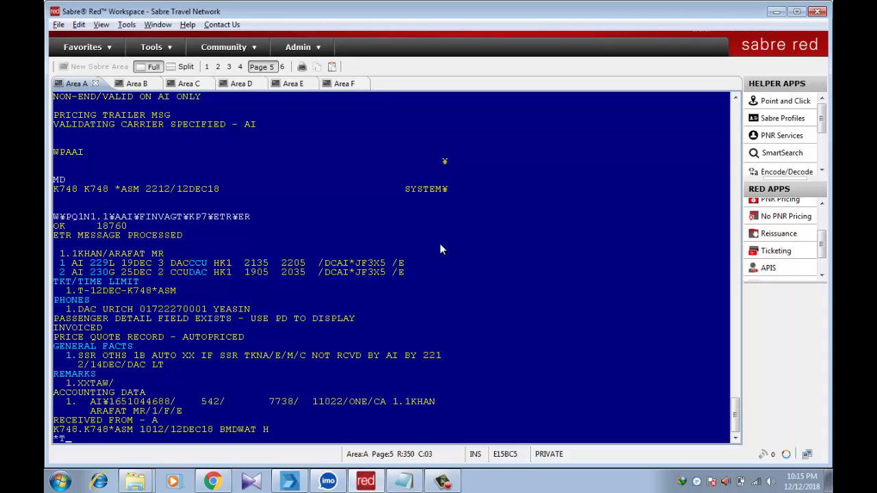
{"action": "key", "text": "Return"}
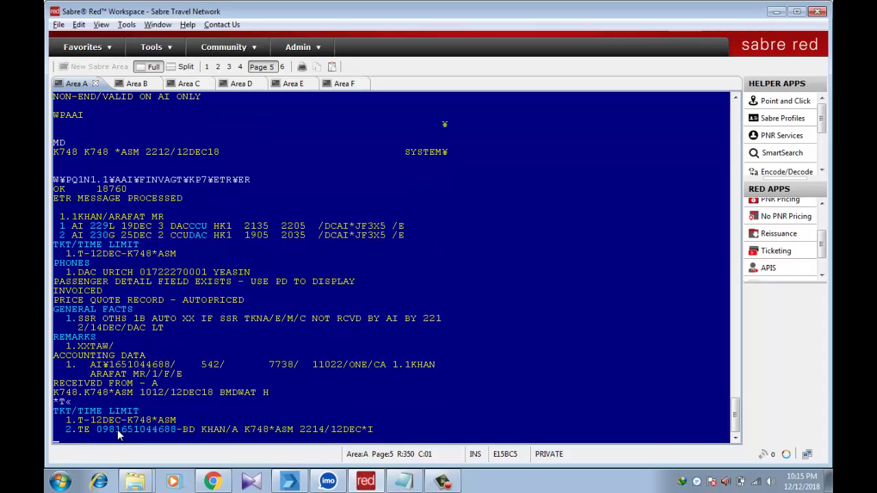
Show the WETR*2 electronic ticket record with both coupons OPEN, then redisplay the invoiced booking with IR
{"action": "left_click", "coordinate": [71, 436]}
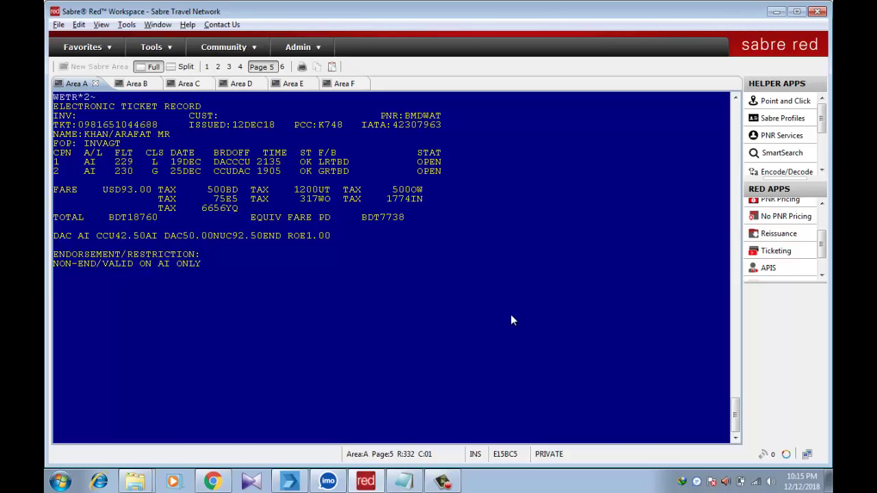
{"action": "type", "text": "IR"}
{"action": "key", "text": "Return"}
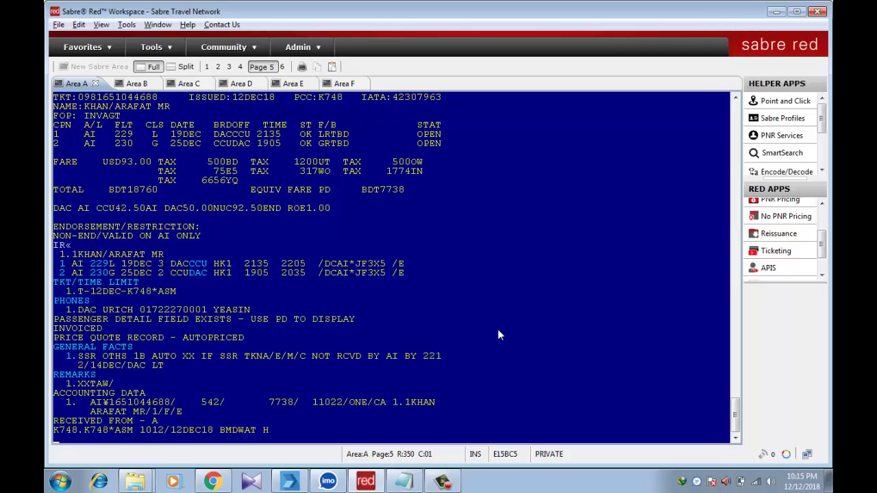